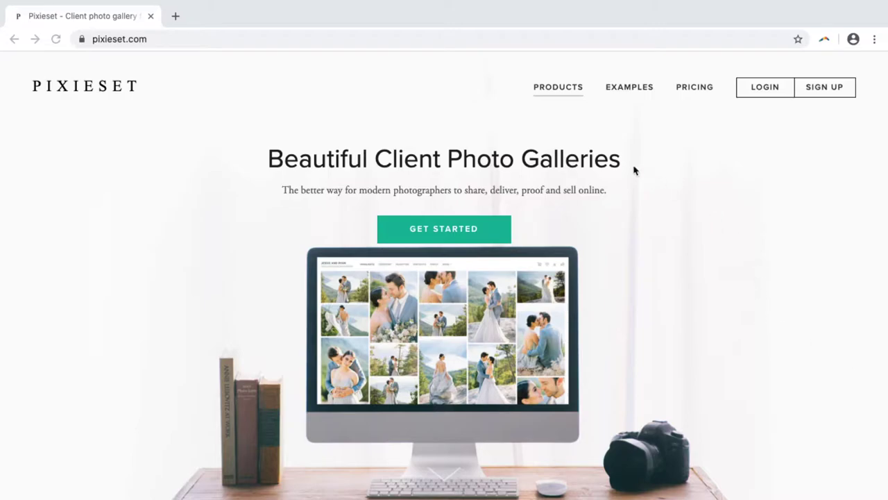
# Scroll down and back up through the pixieset.com homepage.
pyautogui.scroll(-6, 576, 212)
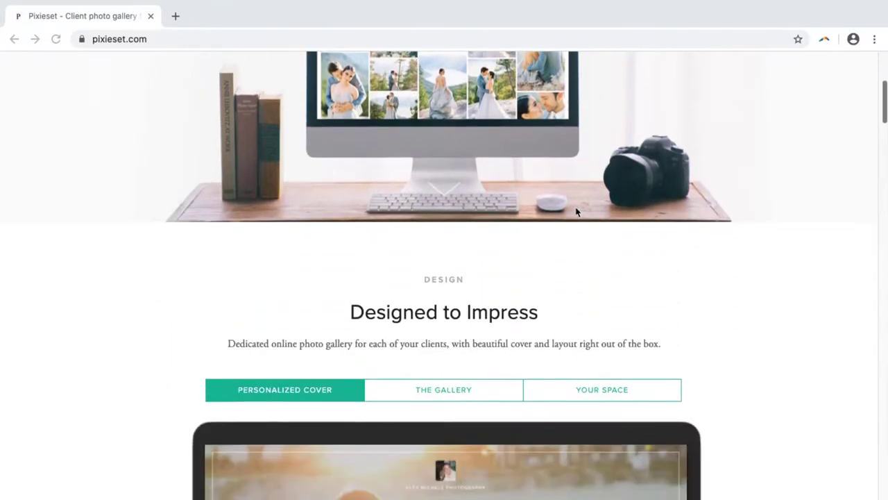
pyautogui.scroll(-6, 576, 212)
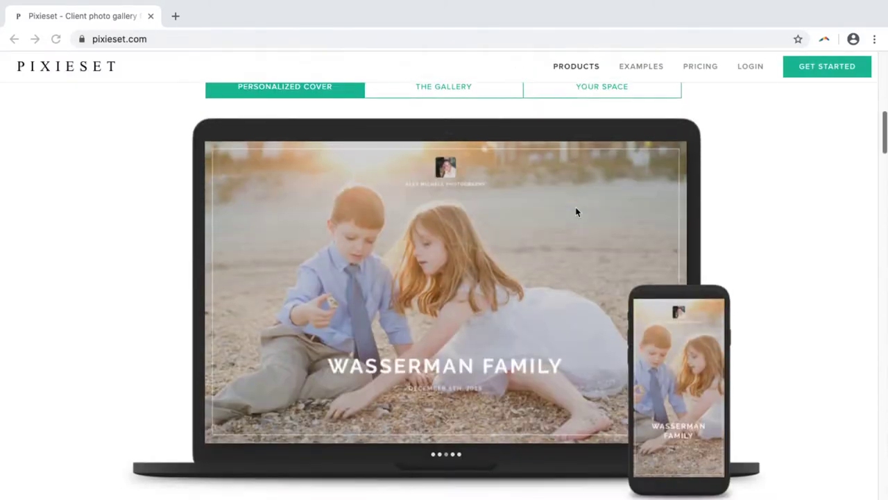
pyautogui.scroll(-6, 575, 210)
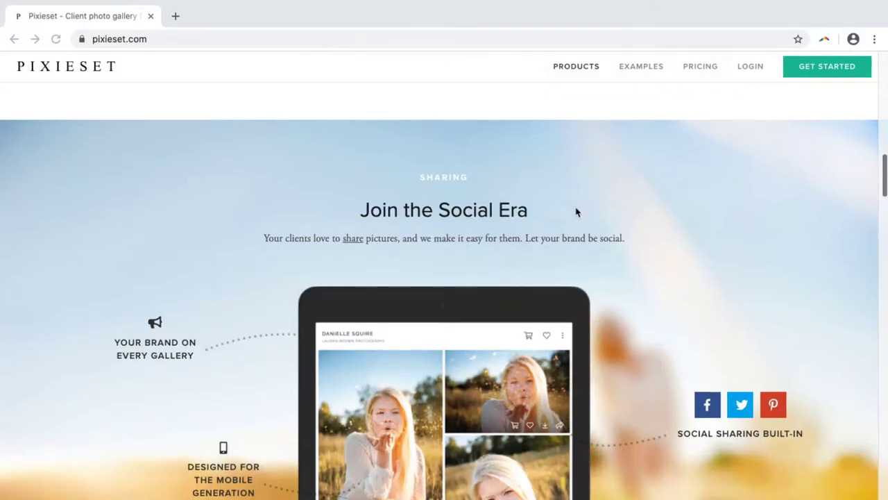
pyautogui.scroll(1, 576, 211)
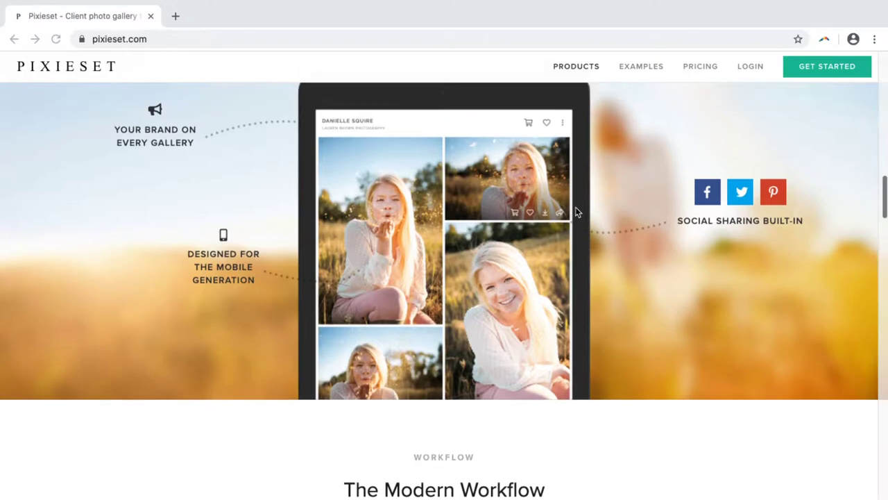
pyautogui.scroll(20, 576, 211)
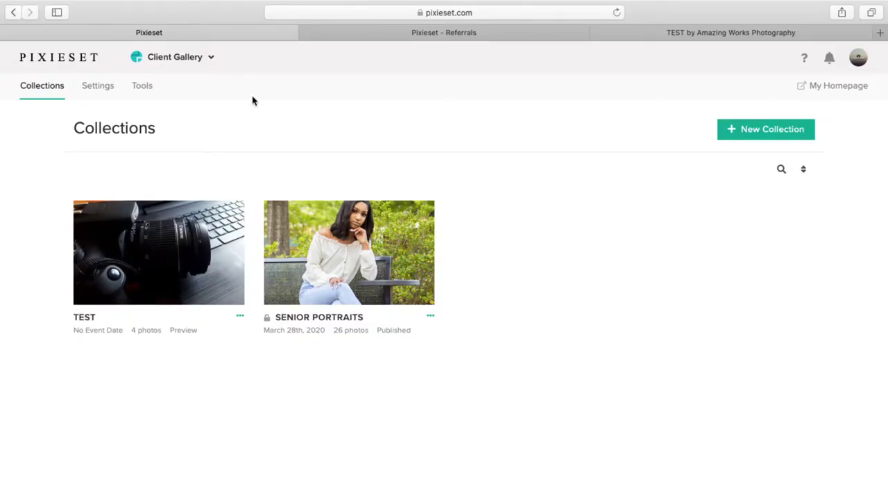
# Open the TEST collection from the Collections dashboard.
pyautogui.click(161, 238)
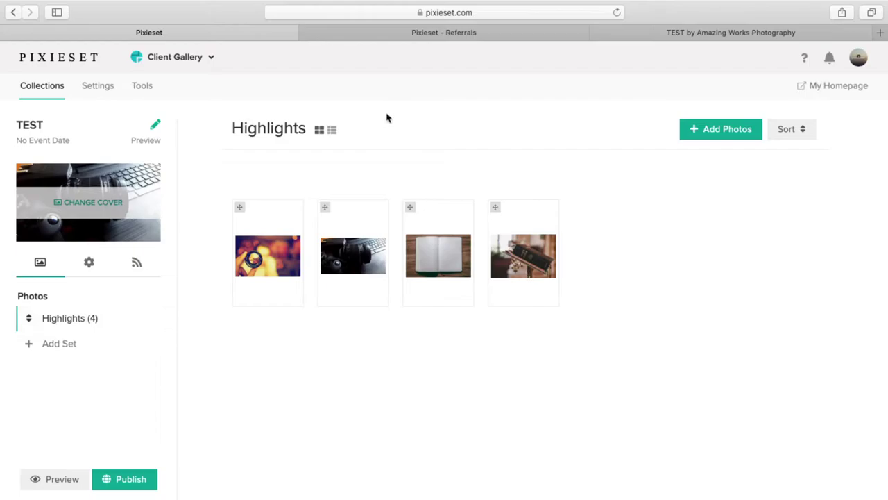
# Bring up the TEST collection's Design settings and review its typography, grid and spacing options.
pyautogui.click(89, 268)
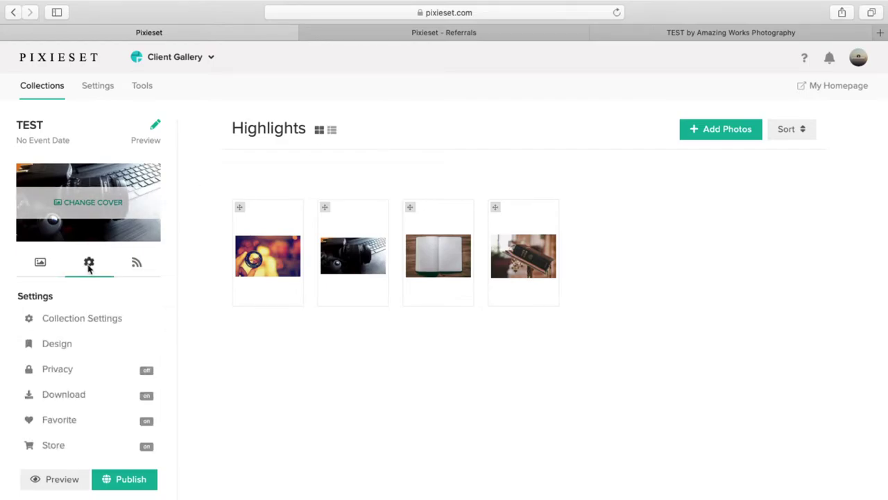
pyautogui.click(66, 347)
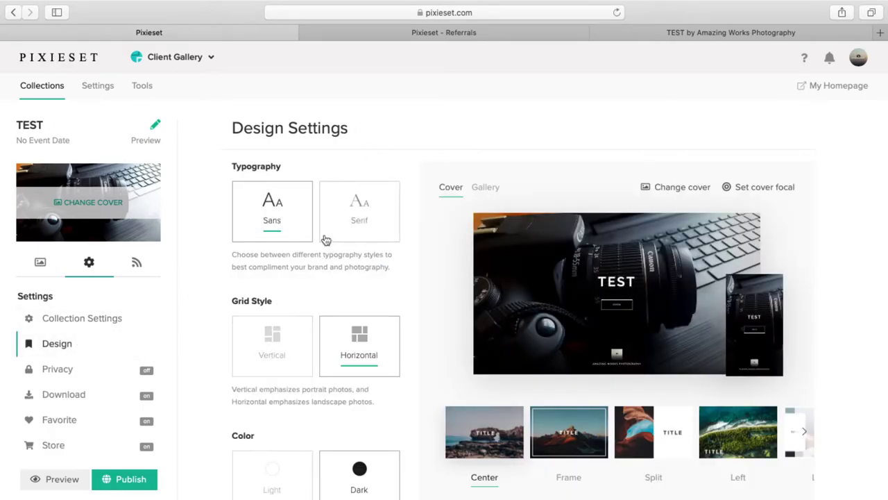
pyautogui.scroll(-10, 334, 285)
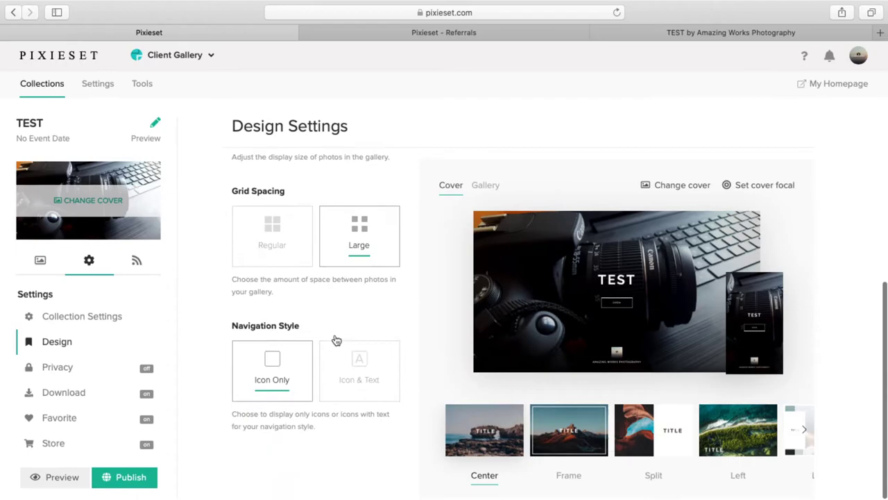
pyautogui.scroll(2, 336, 340)
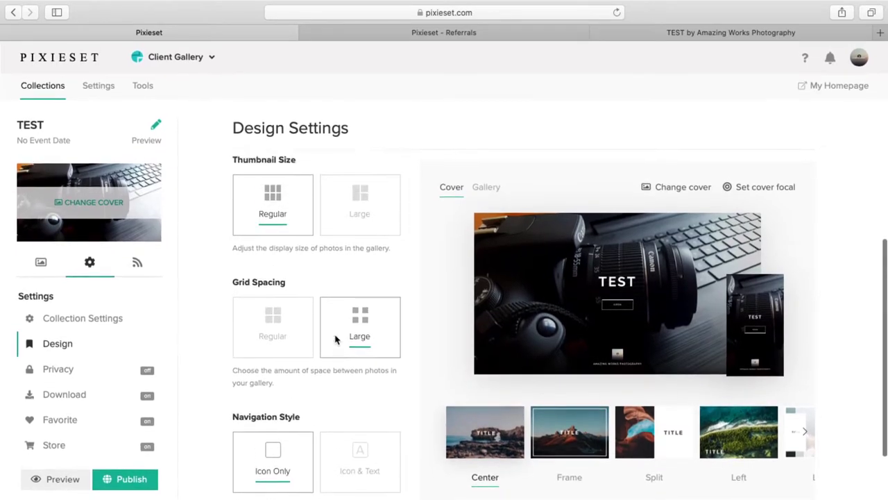
# Go to Privacy settings and select the still-blank Collection Password field.
pyautogui.click(87, 372)
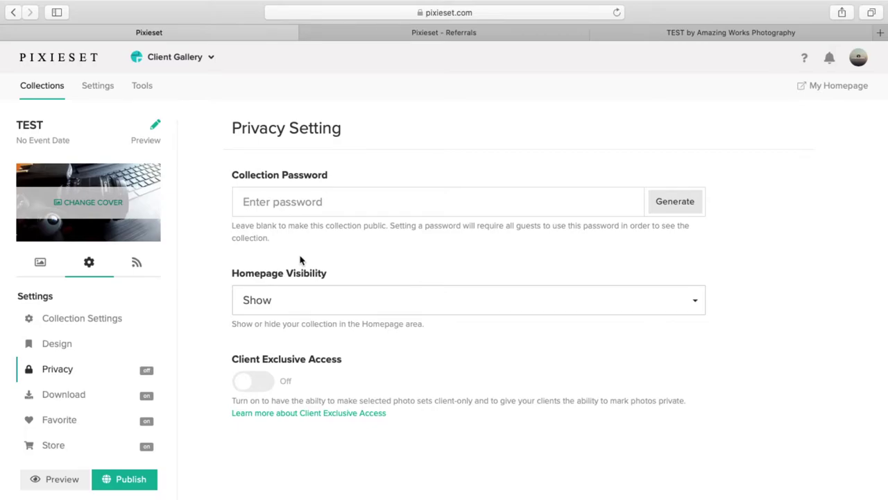
pyautogui.click(377, 208)
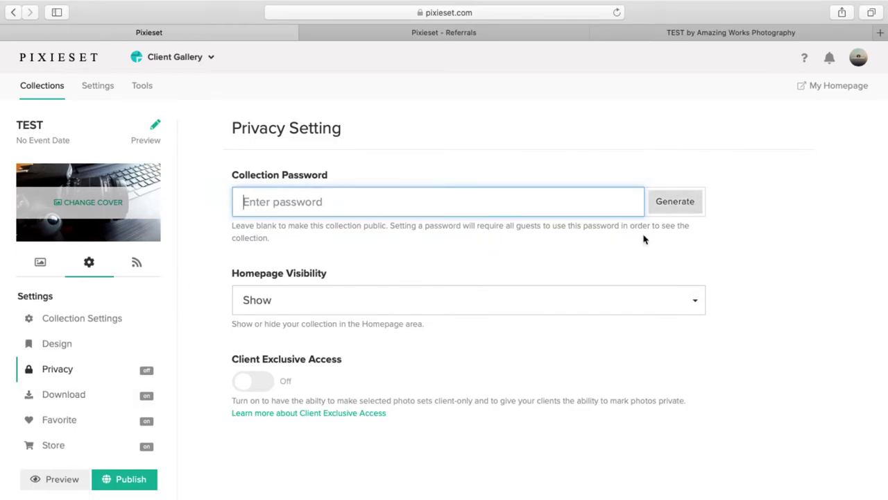
# Go to Download settings and inspect the one-click download sizes, currently Original (Full Res).
pyautogui.click(73, 397)
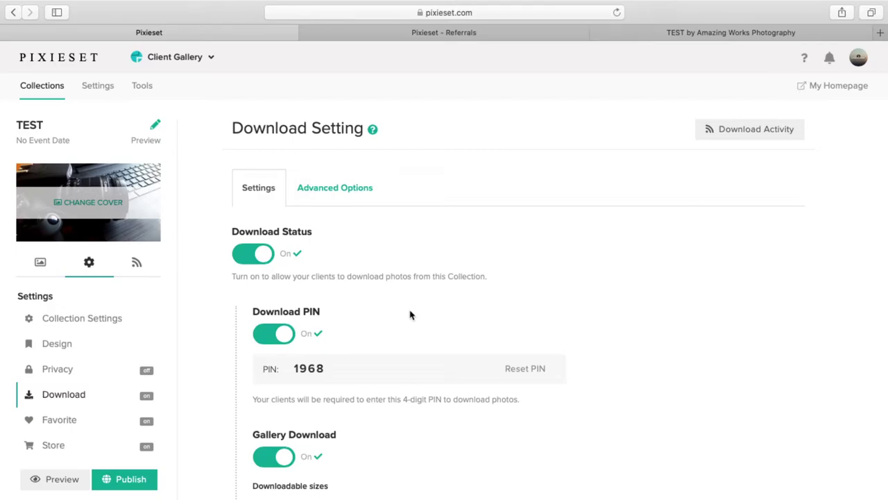
pyautogui.scroll(-7, 409, 315)
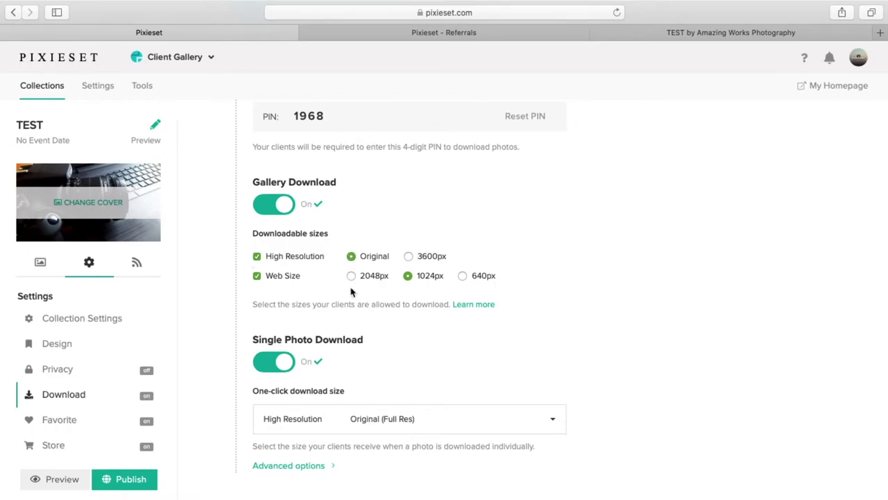
pyautogui.scroll(-3, 331, 349)
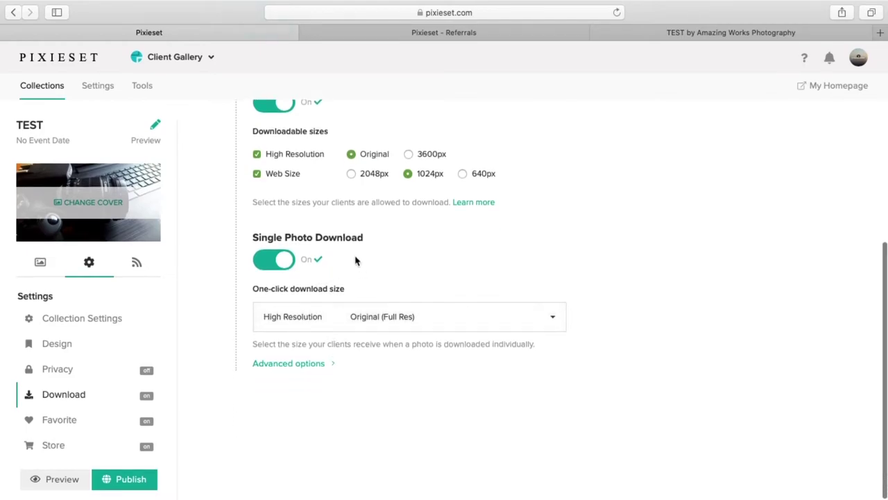
pyautogui.click(388, 326)
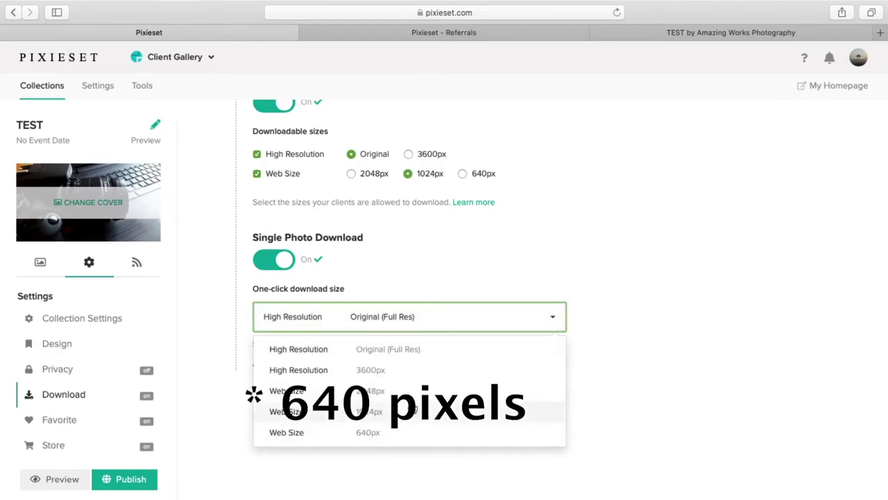
# Keep the download size unchanged, view Favorite settings, and set the Store price sheet to My Self-Fulfill.
pyautogui.click(462, 267)
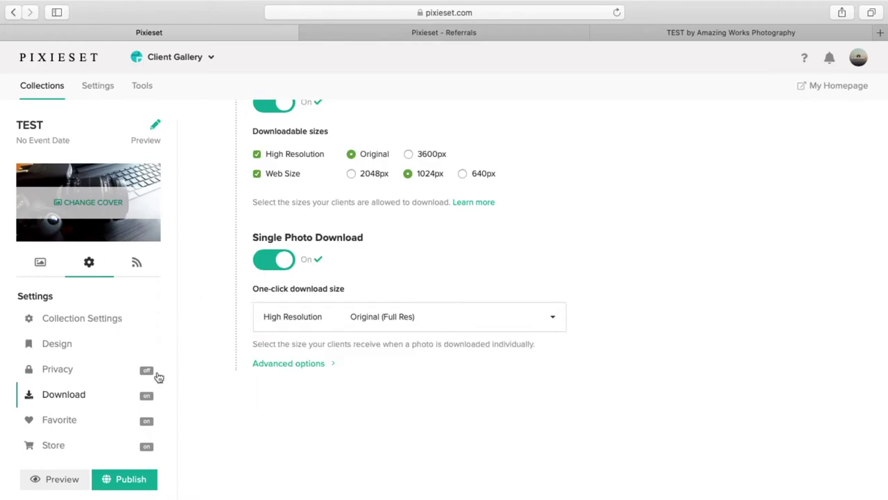
pyautogui.click(59, 425)
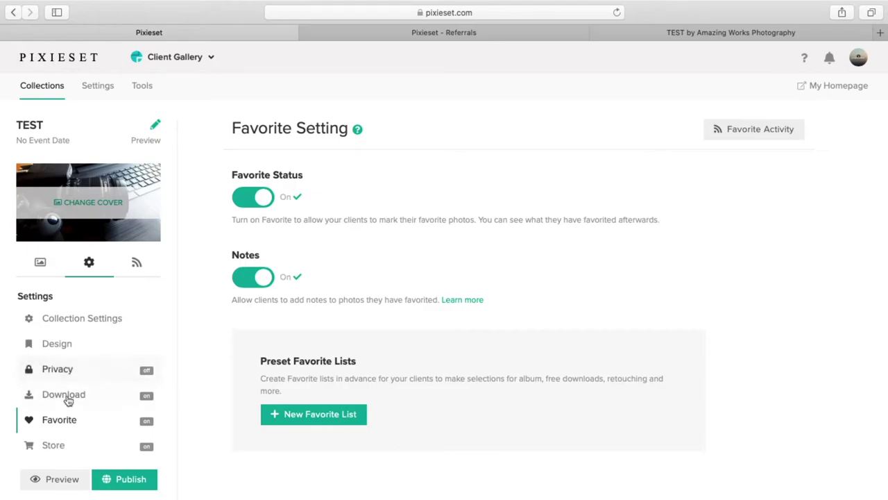
pyautogui.click(62, 451)
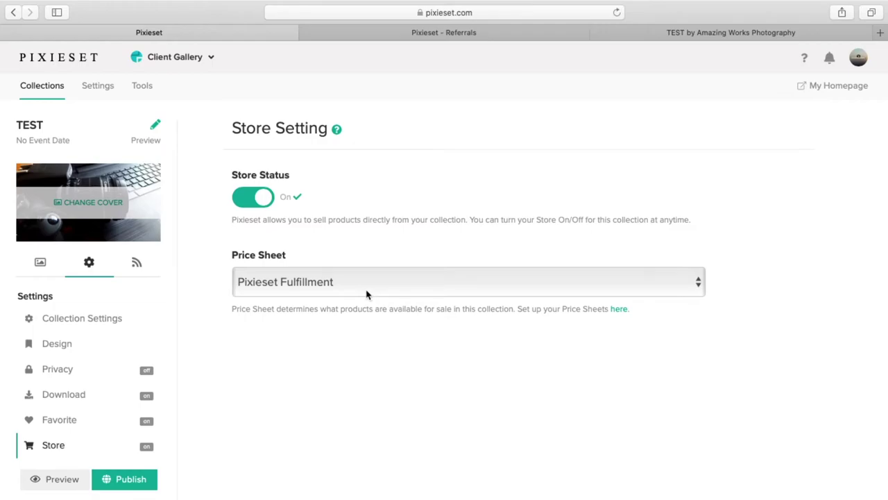
pyautogui.click(296, 283)
pyautogui.click(290, 295)
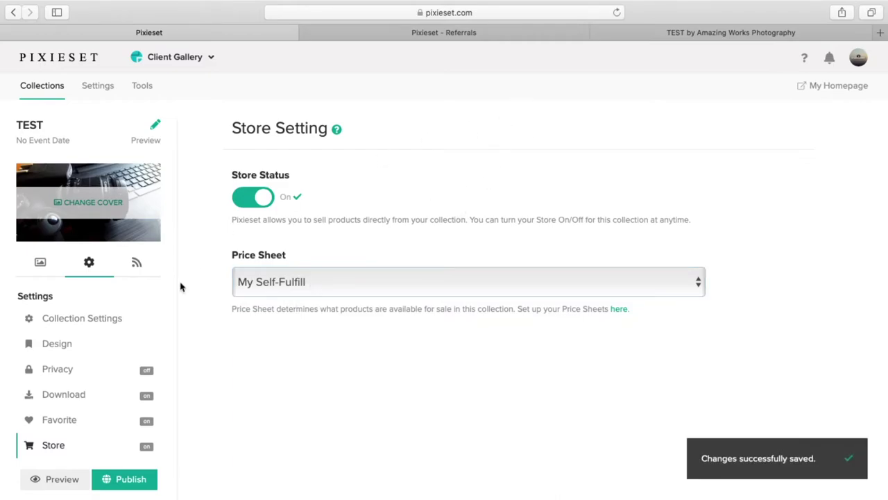
pyautogui.click(59, 481)
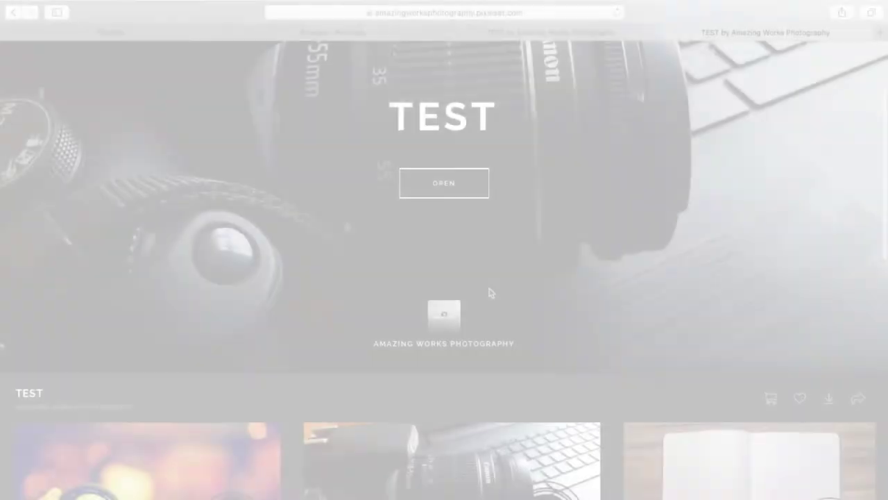
pyautogui.scroll(-5, 490, 291)
pyautogui.scroll(-3, 490, 287)
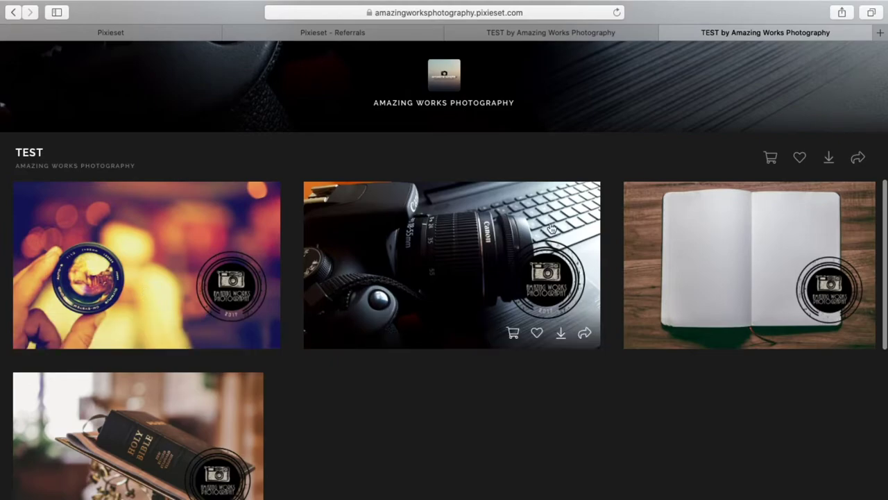
pyautogui.scroll(-1, 515, 97)
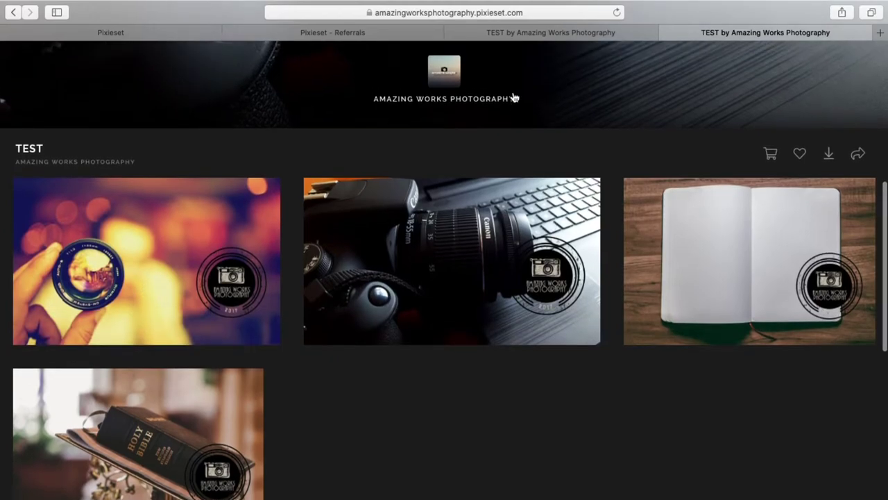
pyautogui.scroll(-1, 514, 98)
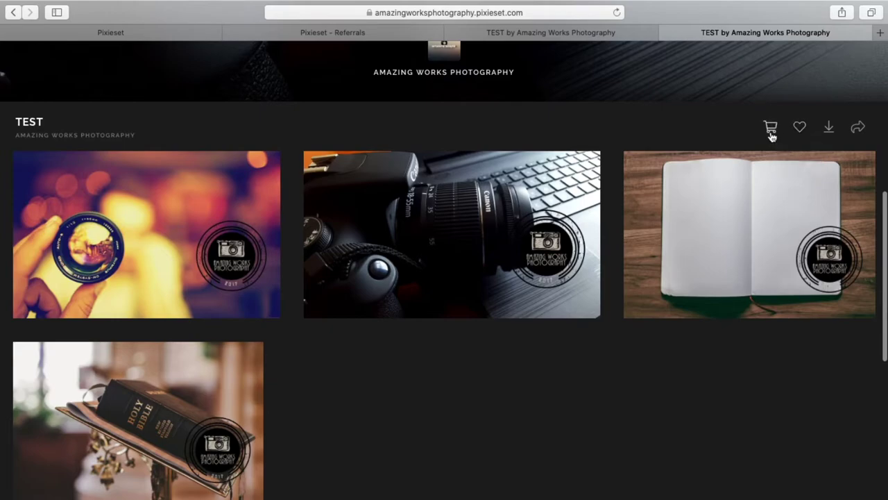
# Bring up the TEST gallery's client download page requesting an email and download PIN.
pyautogui.click(836, 132)
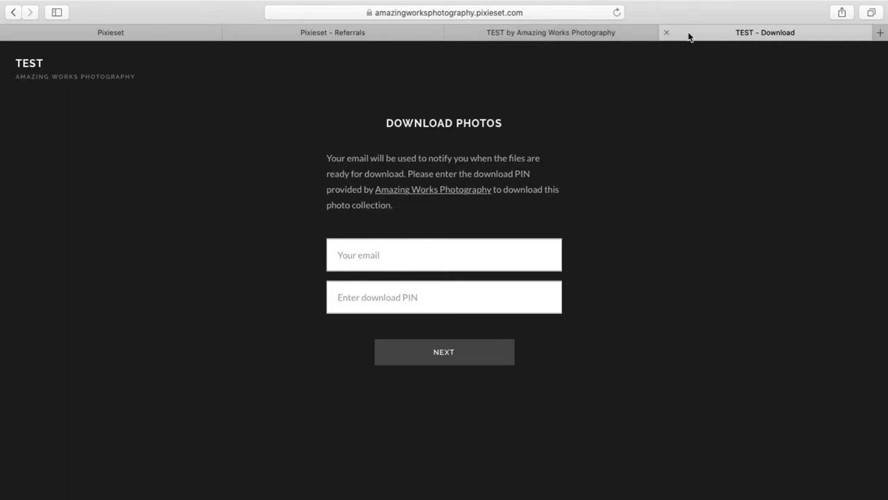
# Close the TEST - Download tab and head back to Chrome.
pyautogui.click(668, 33)
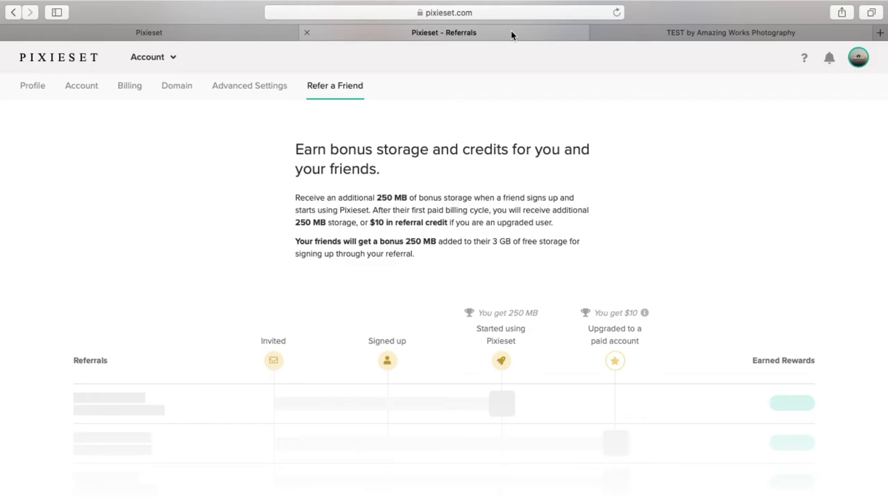
pyautogui.moveTo(593, 485)
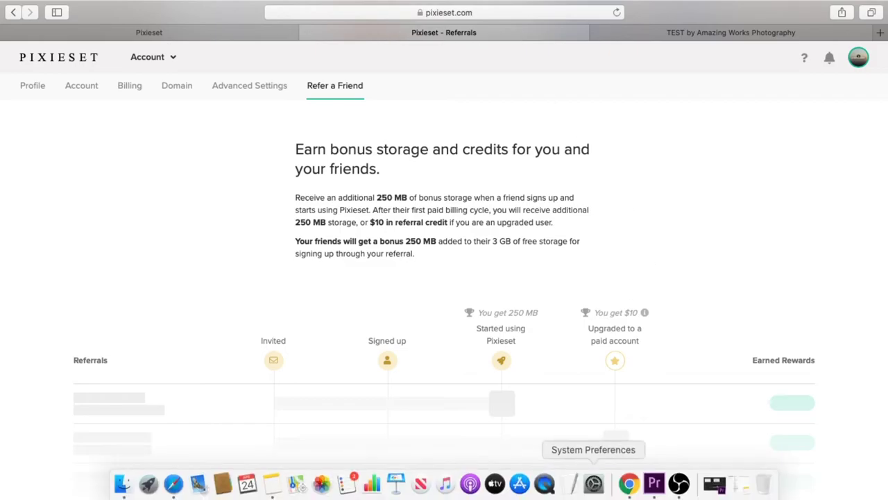
pyautogui.click(628, 483)
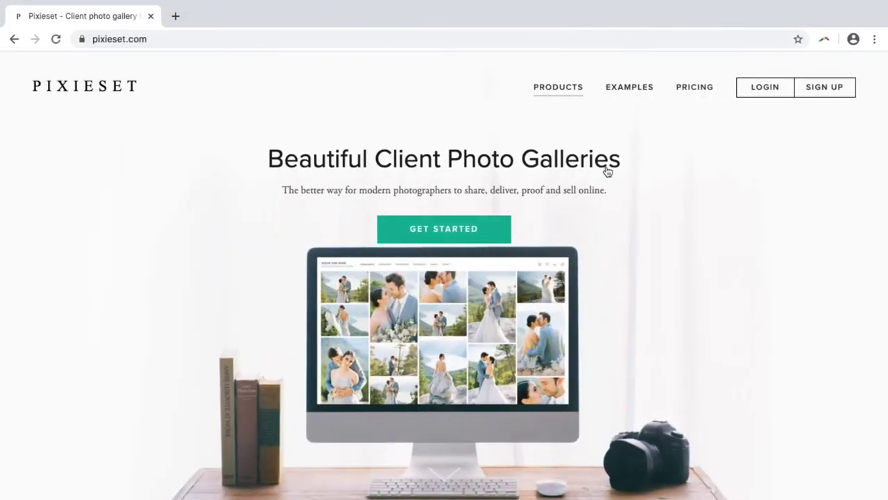
pyautogui.click(696, 89)
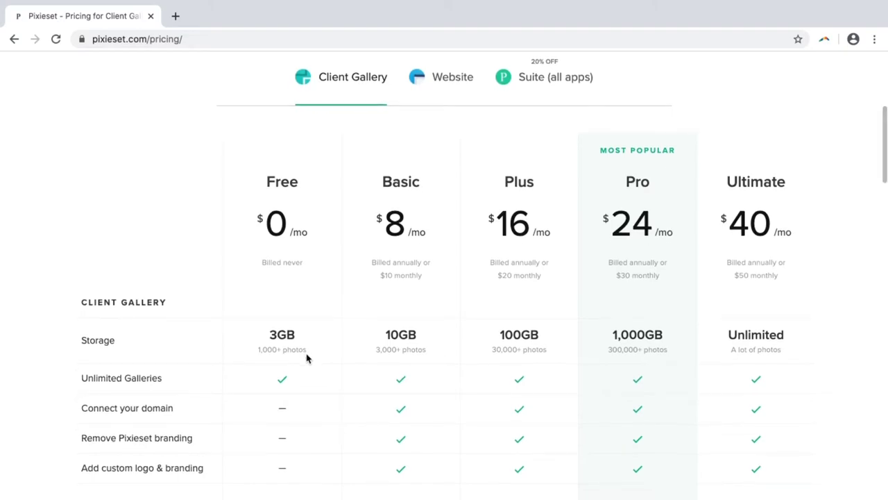
pyautogui.scroll(-2, 308, 357)
pyautogui.scroll(-4, 307, 358)
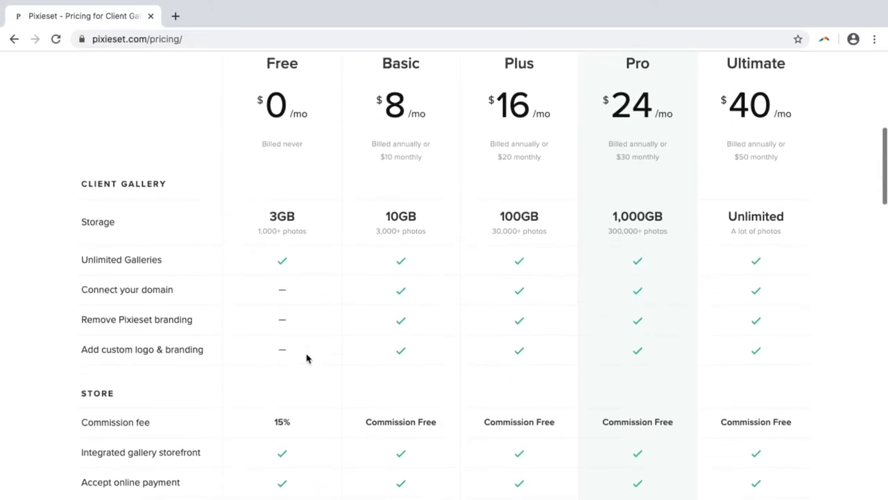
pyautogui.scroll(-3, 308, 357)
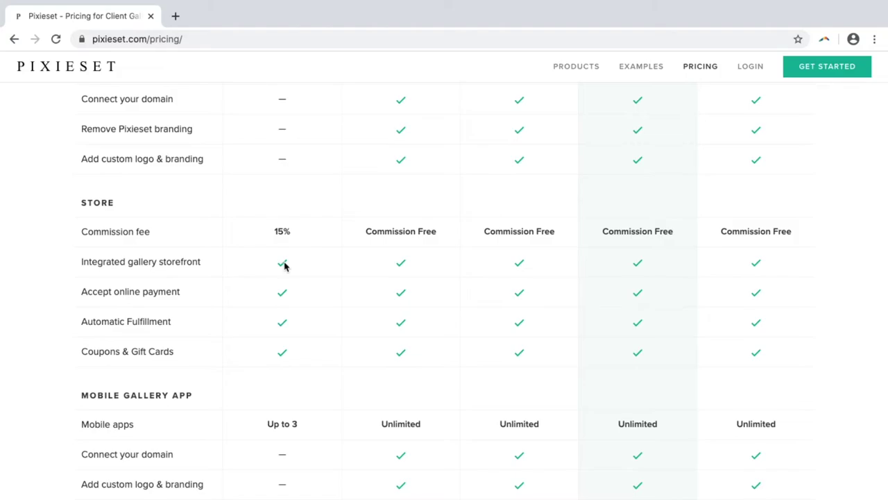
pyautogui.scroll(-3, 283, 266)
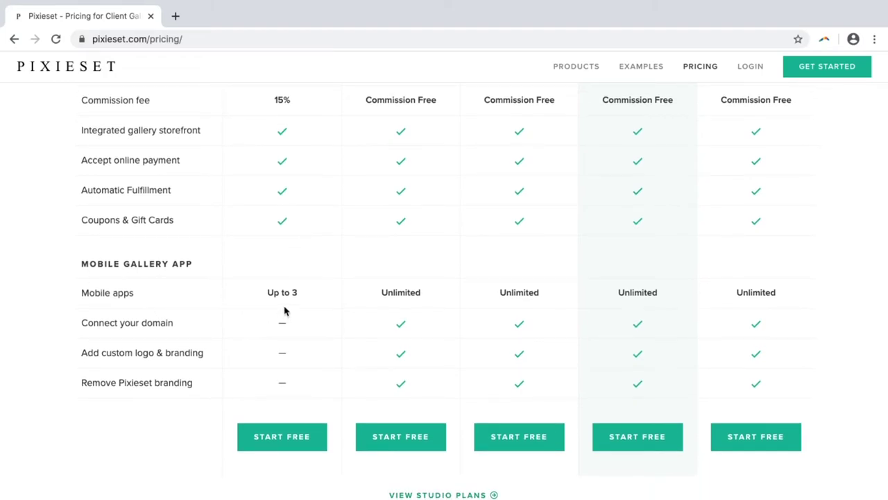
pyautogui.scroll(10, 292, 338)
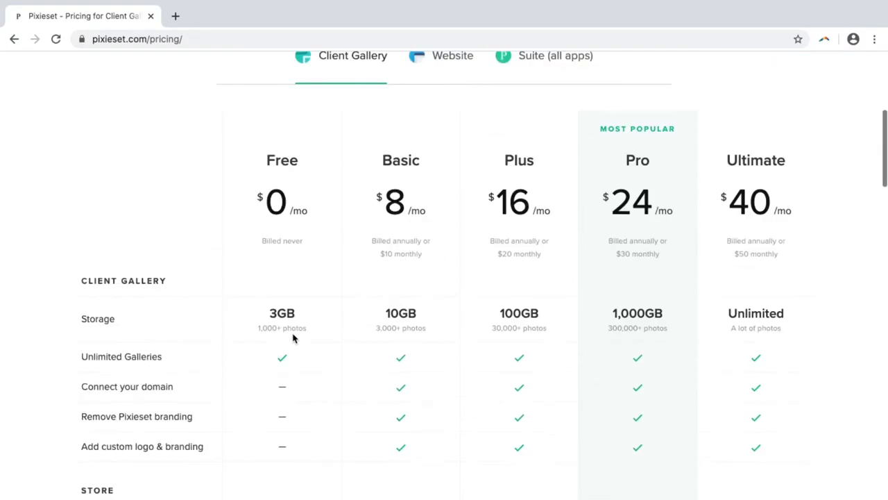
pyautogui.scroll(1, 293, 338)
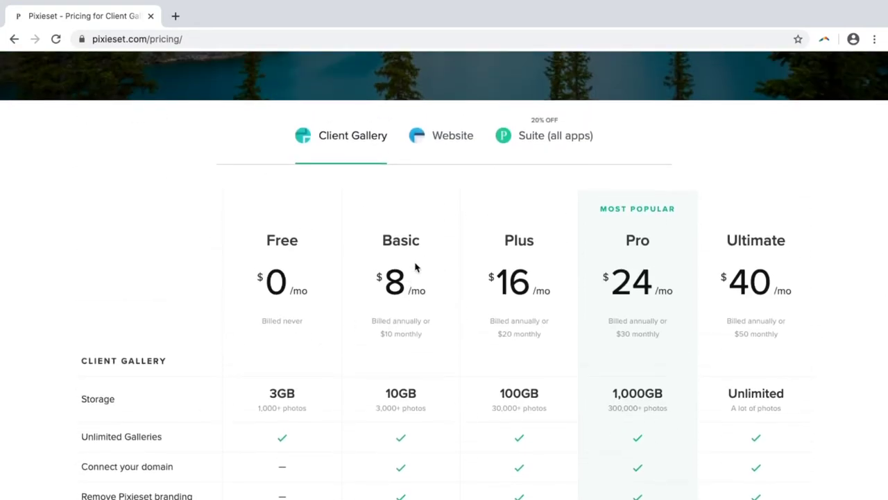
pyautogui.scroll(-7, 444, 270)
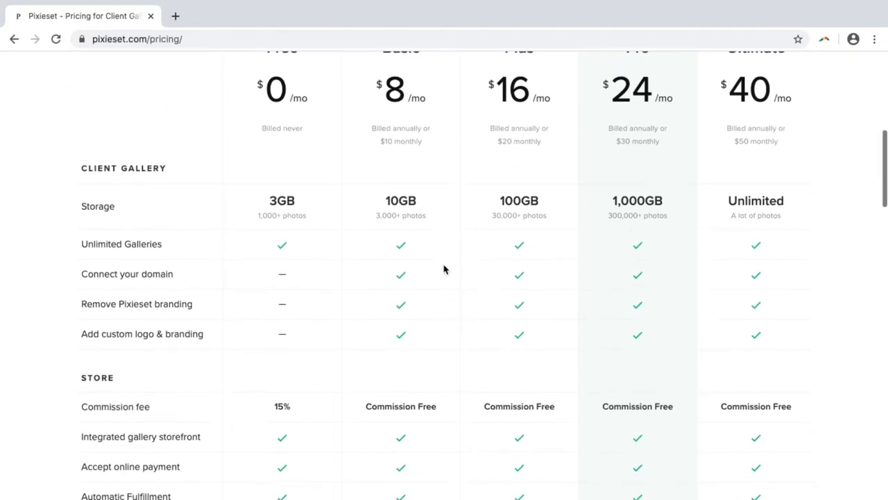
pyautogui.scroll(-2, 444, 269)
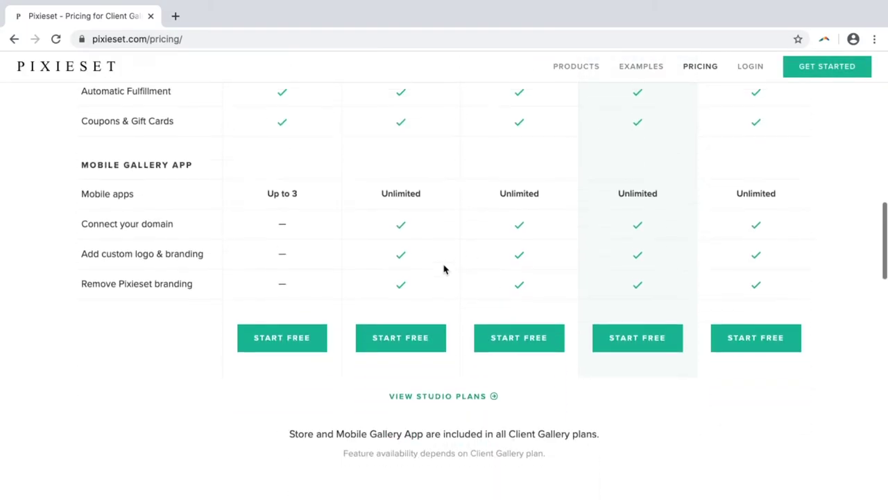
pyautogui.scroll(10, 444, 269)
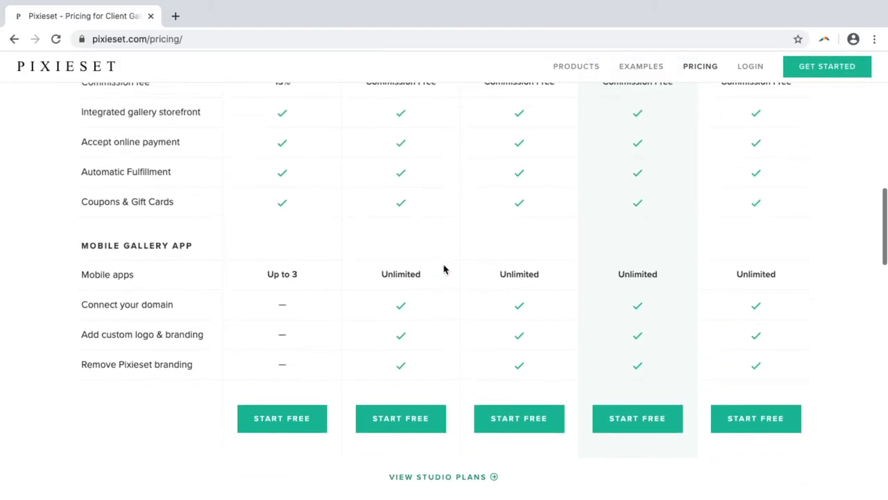
pyautogui.scroll(2, 445, 269)
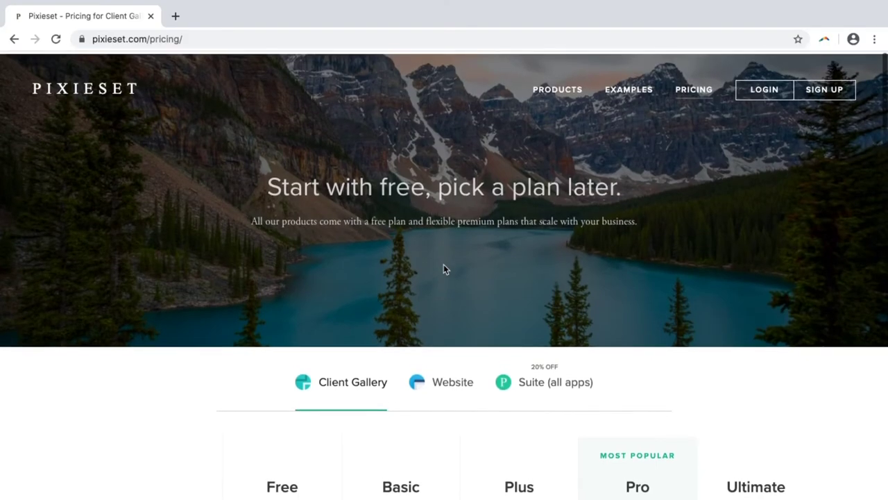
pyautogui.moveTo(679, 484)
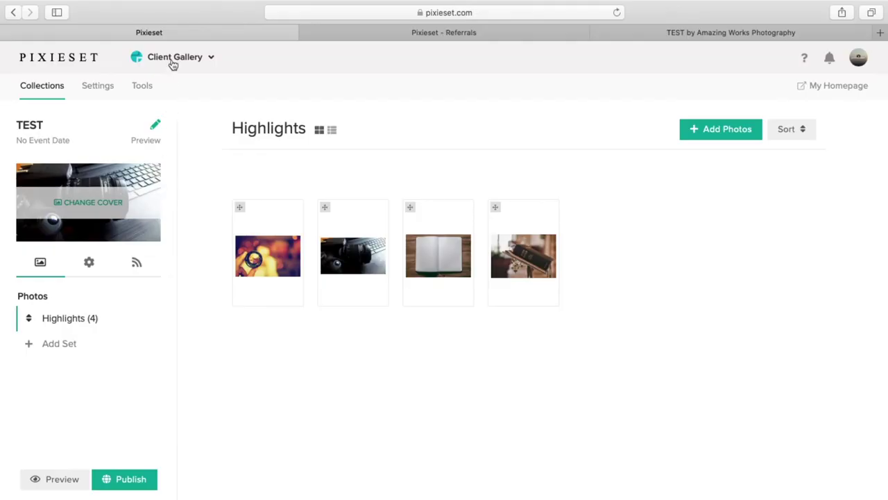
# Switch to the Mobile Gallery App product and open the Sample Gallery App with 15 photos.
pyautogui.click(173, 58)
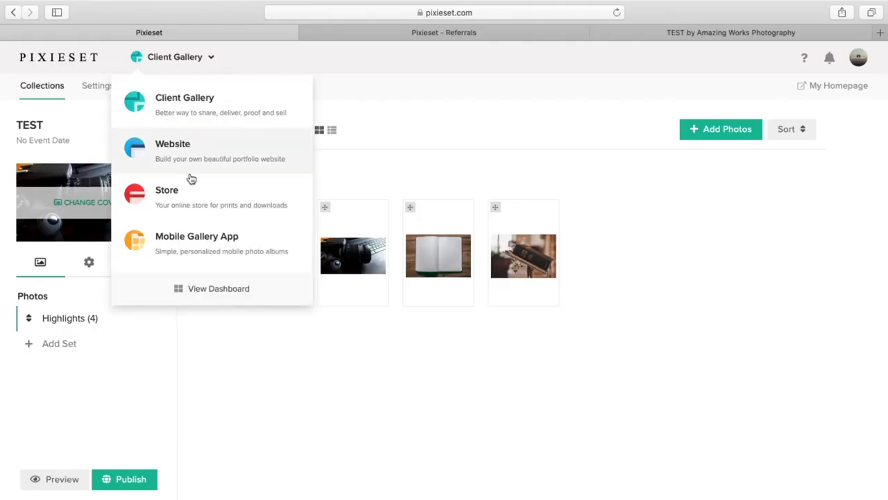
pyautogui.click(211, 254)
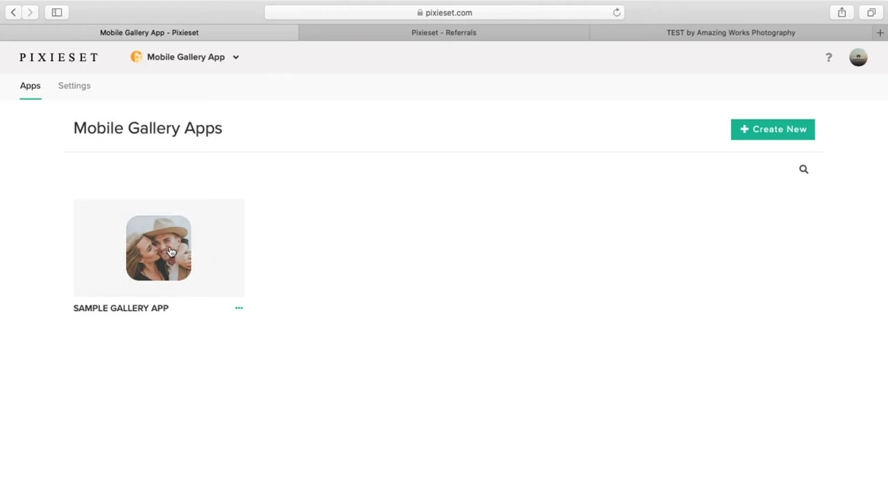
pyautogui.click(172, 251)
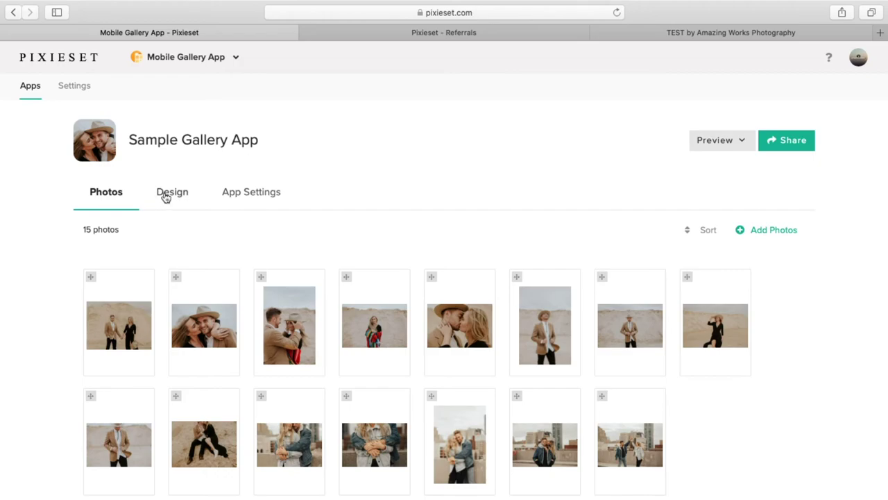
# In the app's Design options, try the Lark theme, then apply the Spring cover theme.
pyautogui.click(166, 198)
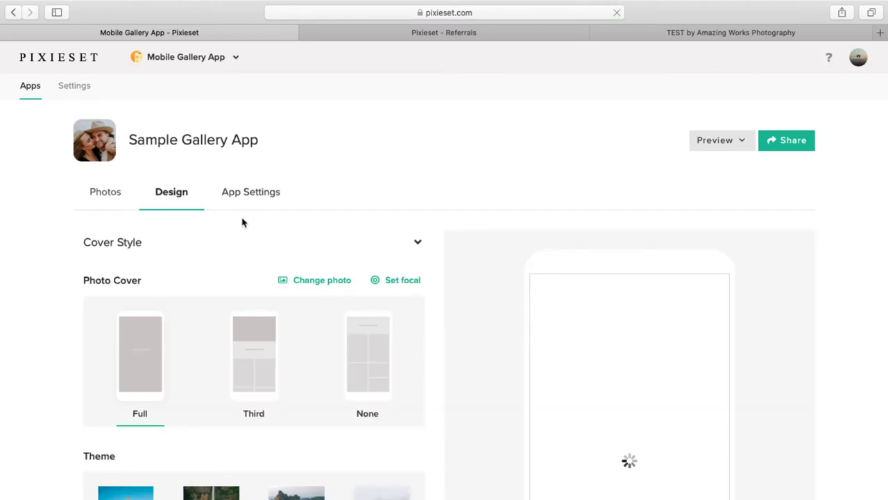
pyautogui.scroll(-5, 242, 307)
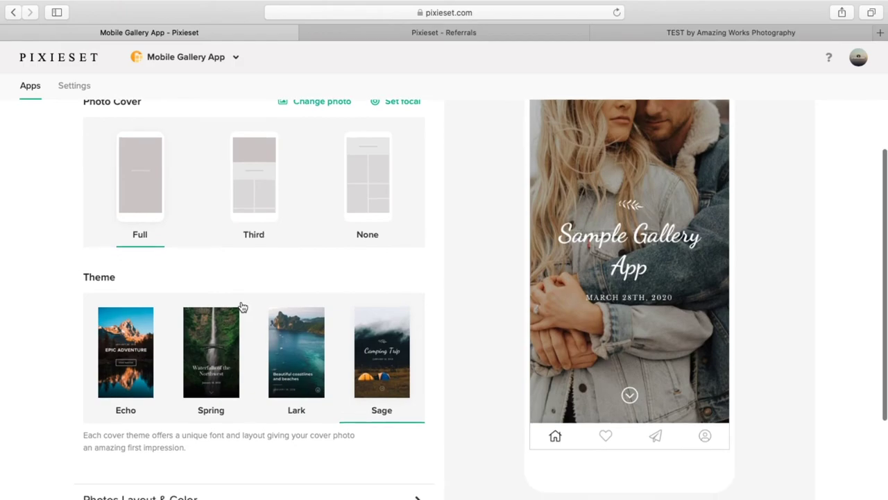
pyautogui.scroll(-3, 242, 307)
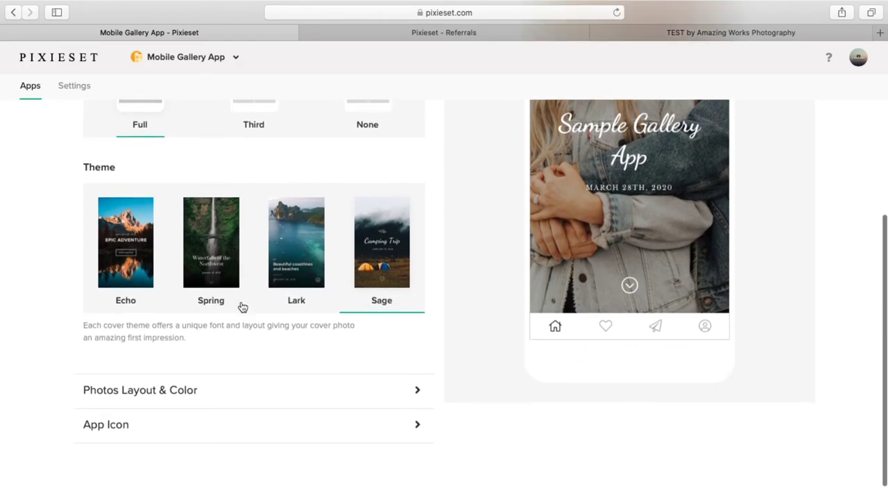
pyautogui.click(303, 281)
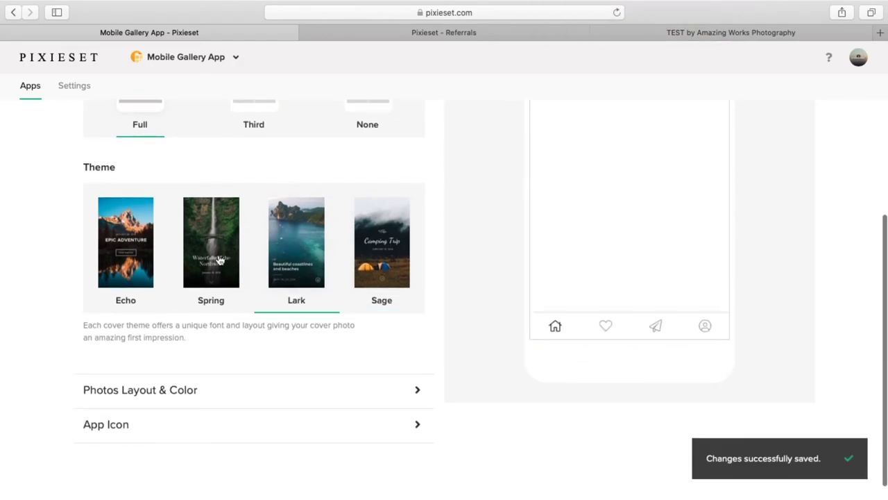
pyautogui.click(220, 259)
pyautogui.scroll(2, 242, 271)
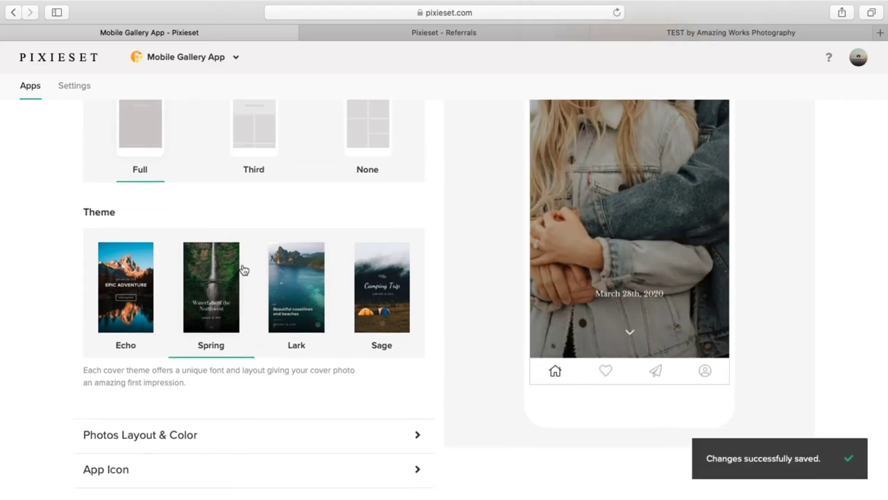
pyautogui.scroll(-2, 243, 270)
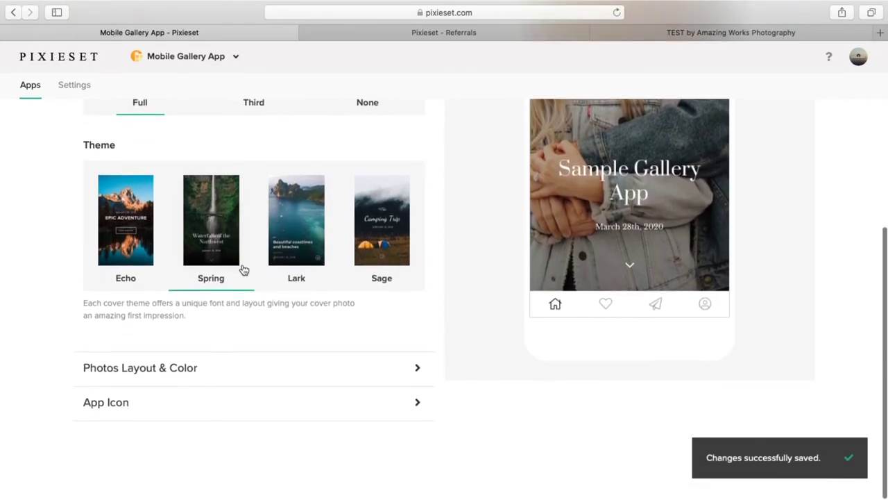
pyautogui.scroll(6, 243, 272)
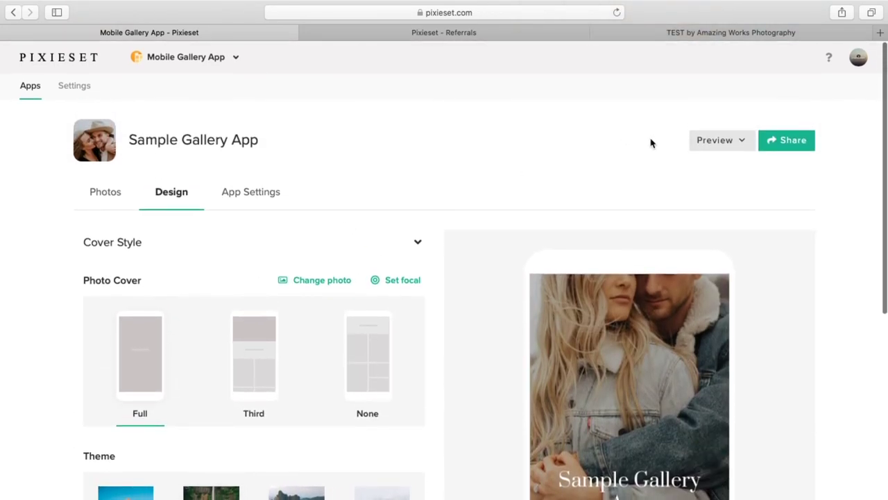
pyautogui.click(724, 141)
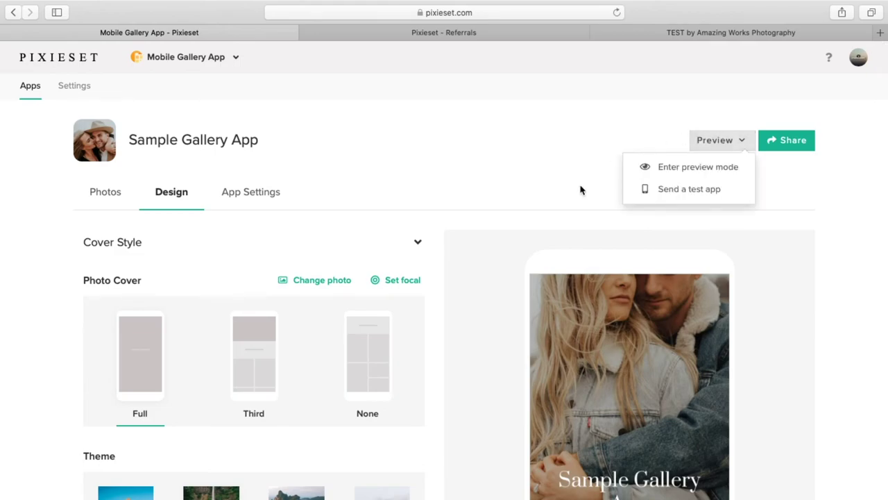
# Enter mobile preview and view the kissing-couple and woman-in-black photos full size.
pyautogui.click(698, 171)
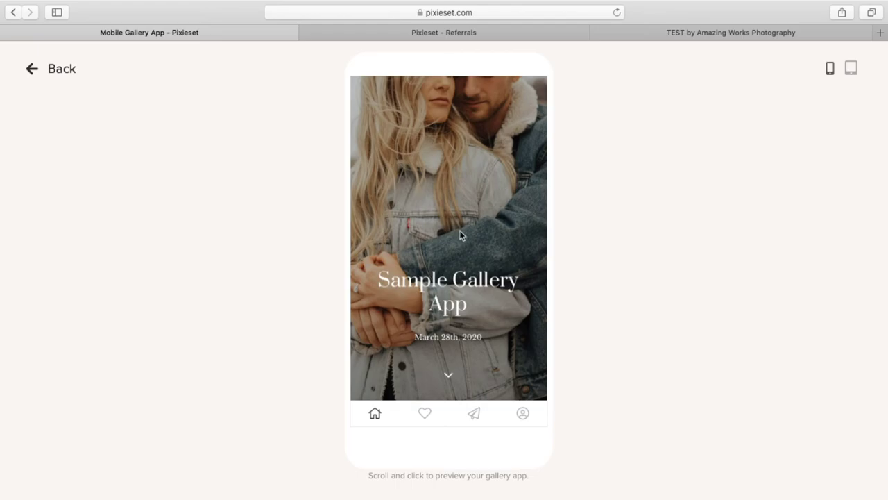
pyautogui.scroll(-5, 460, 231)
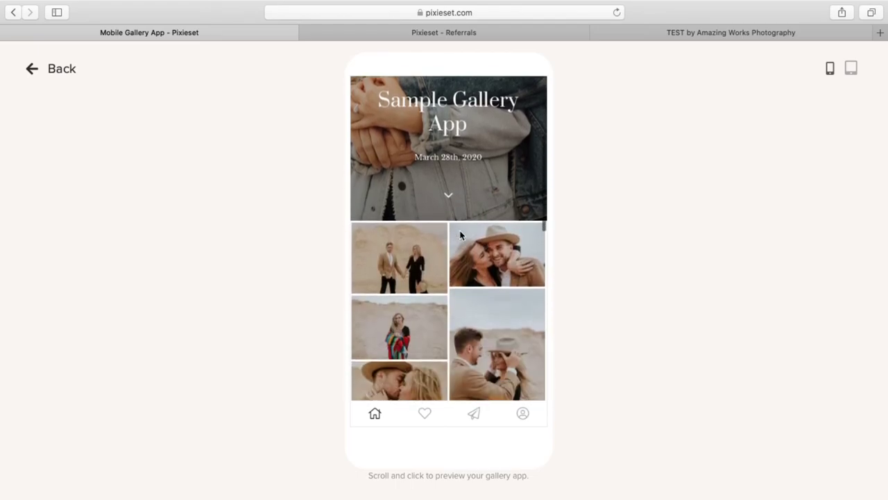
pyautogui.scroll(-10, 459, 234)
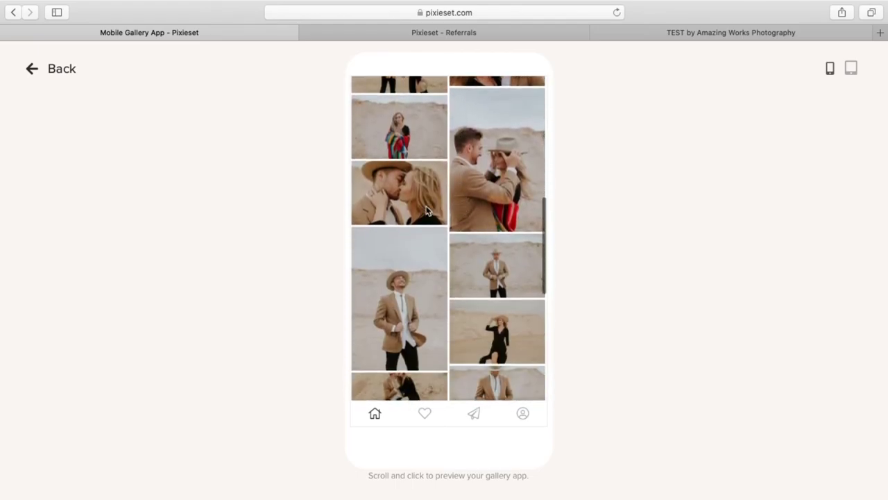
pyautogui.click(418, 197)
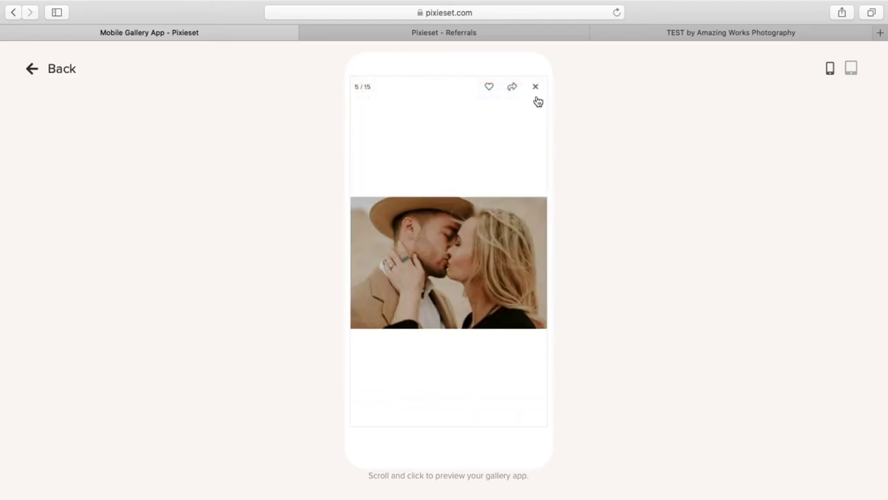
pyautogui.click(536, 89)
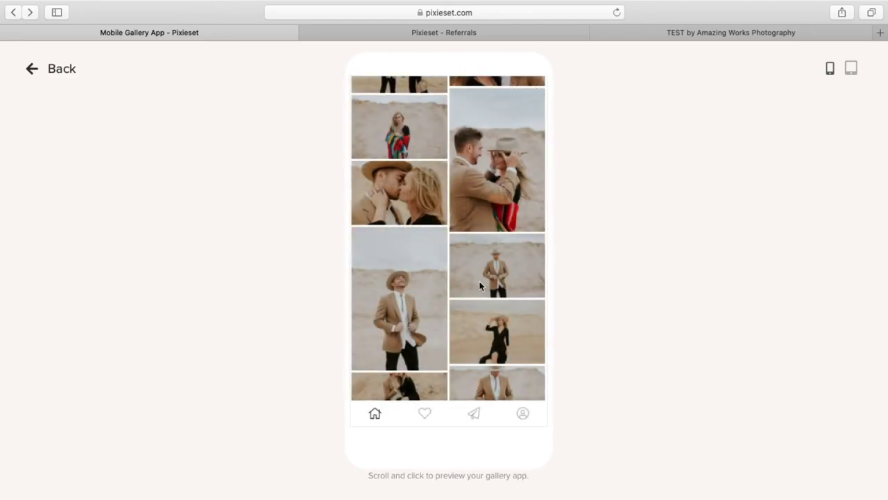
pyautogui.click(493, 345)
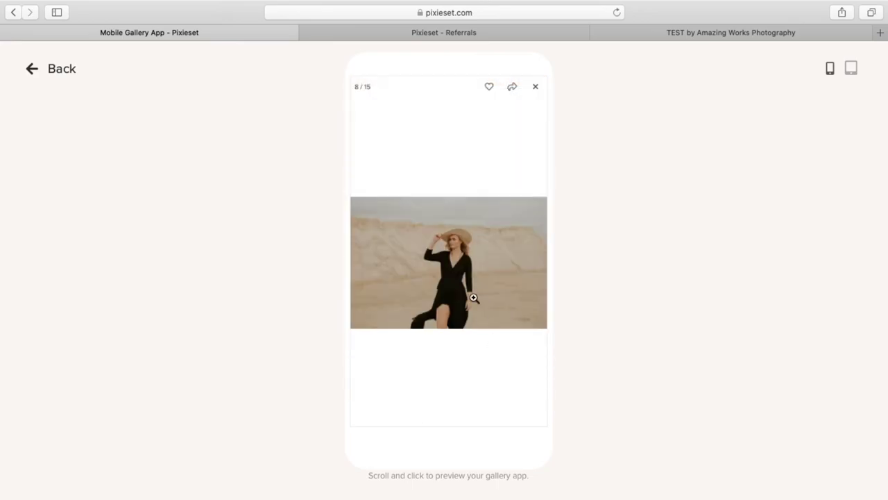
pyautogui.click(537, 89)
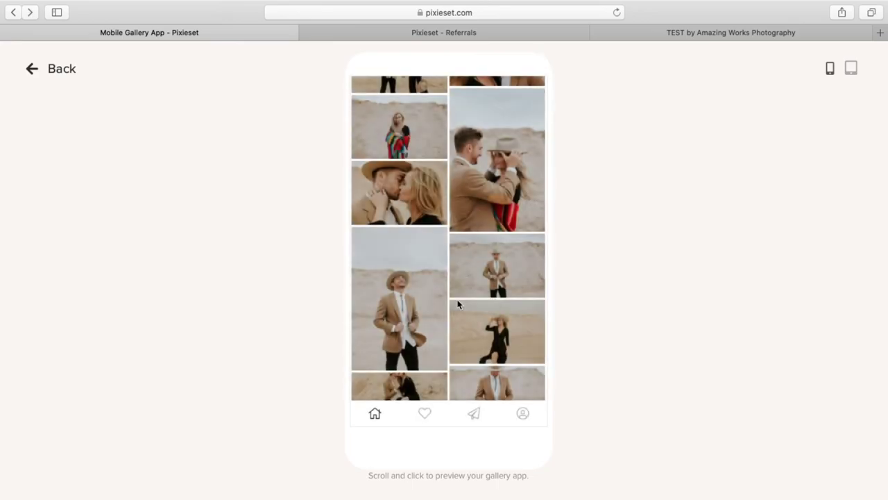
pyautogui.scroll(-2, 458, 302)
# Visit the app's favorites, share and contact screens, then return to the home gallery.
pyautogui.click(424, 415)
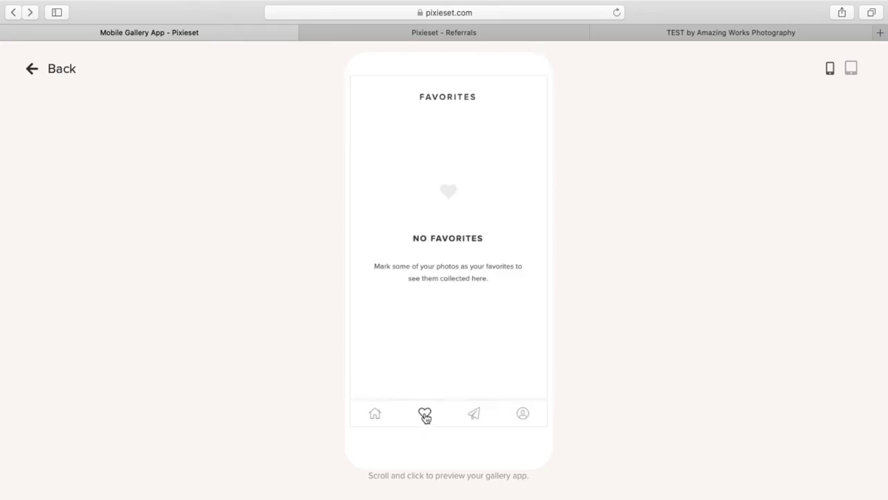
pyautogui.click(477, 419)
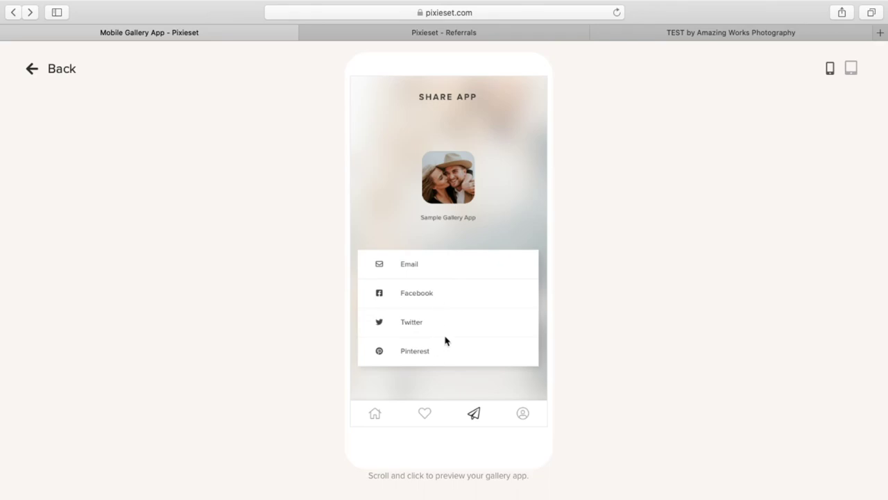
pyautogui.click(524, 416)
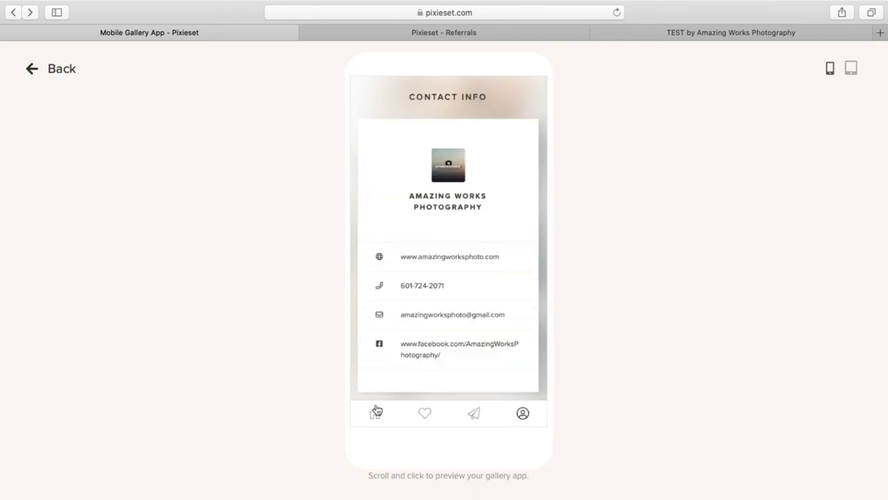
pyautogui.click(376, 415)
pyautogui.scroll(5, 411, 232)
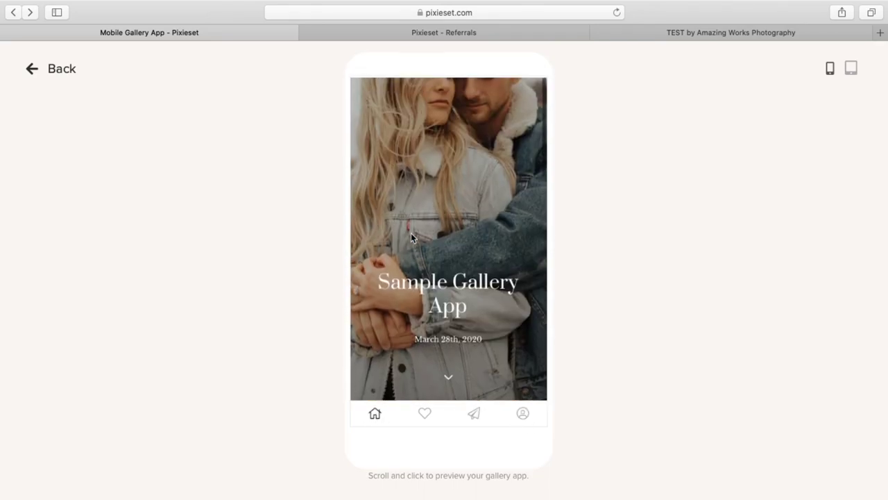